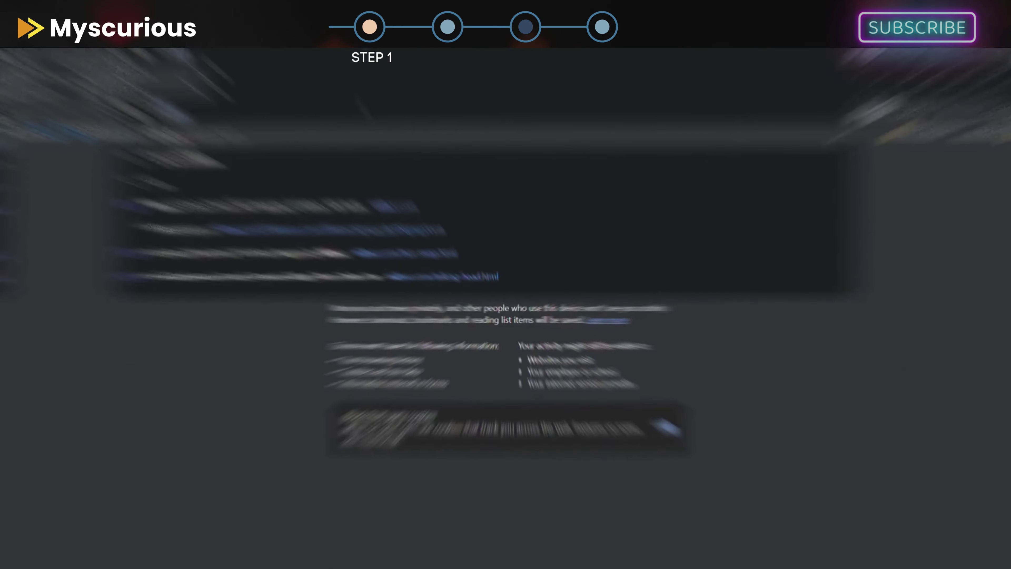
Run a Google search for 'vidnoz ai'
type("ai")
key("Return")
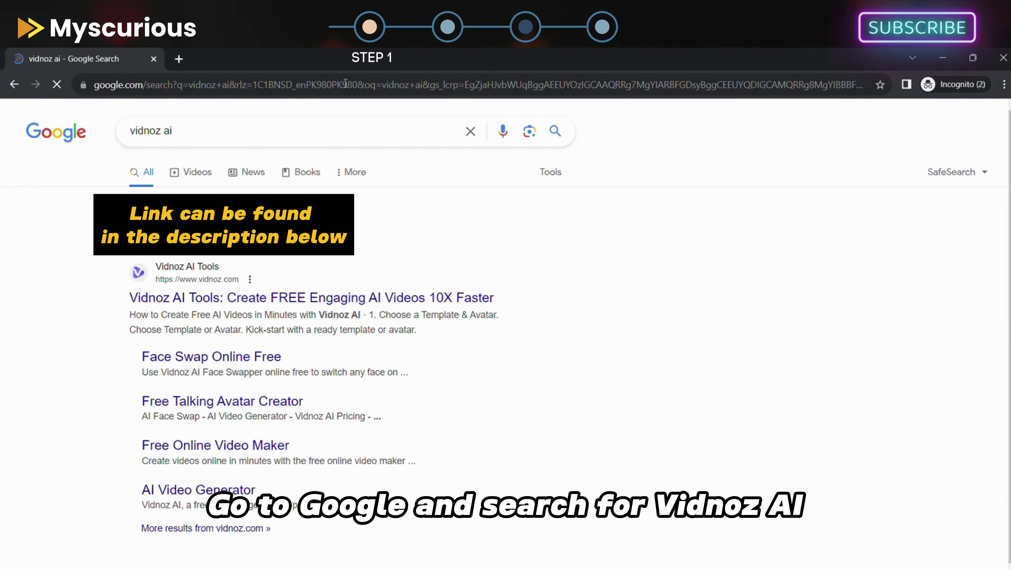
Open the Vidnoz AI Tools site and start a free sign-up with an e-mail address
left_click(235, 302)
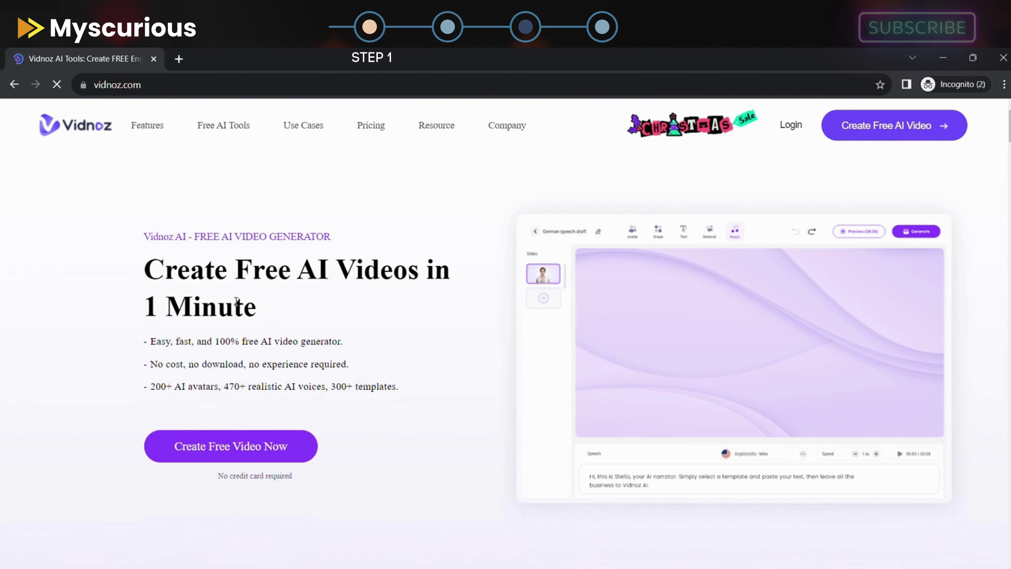
left_click(882, 174)
left_click(652, 424)
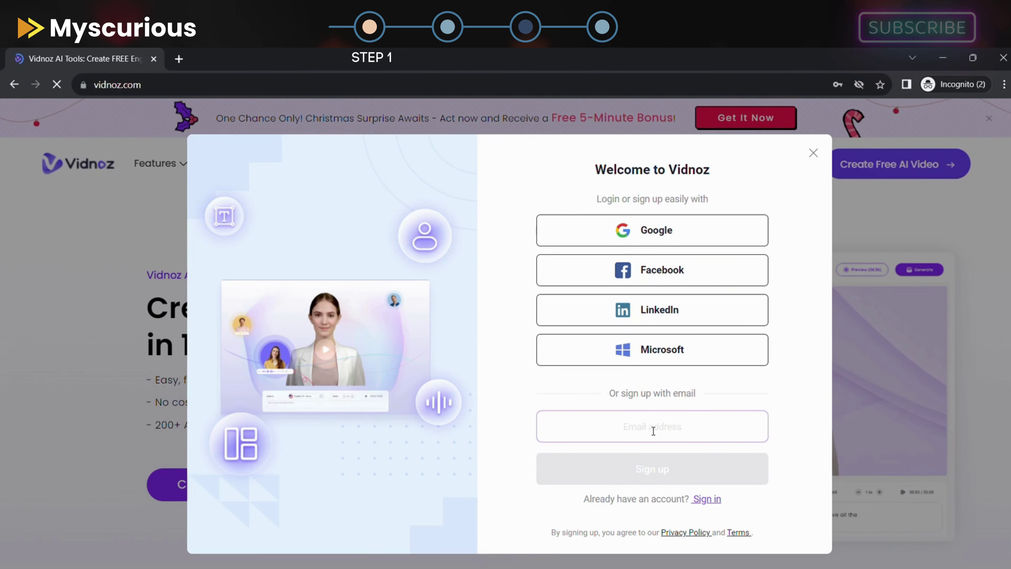
key("ctrl+v")
left_click(684, 475)
Enter a first name and password, submit, and verify the account with the emailed code
left_click(575, 329)
type("Myscur")
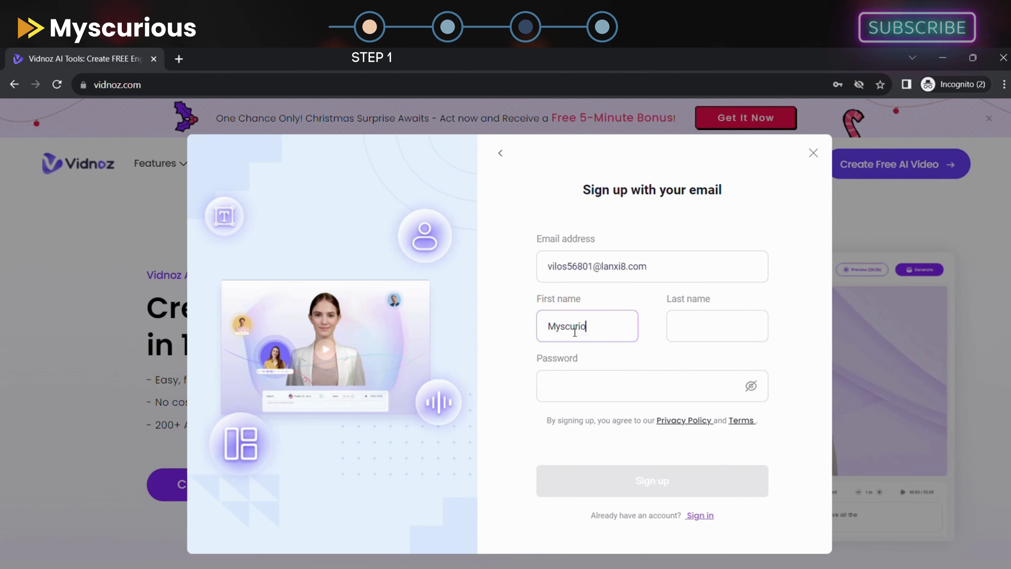
left_click(652, 383)
type("•••••••")
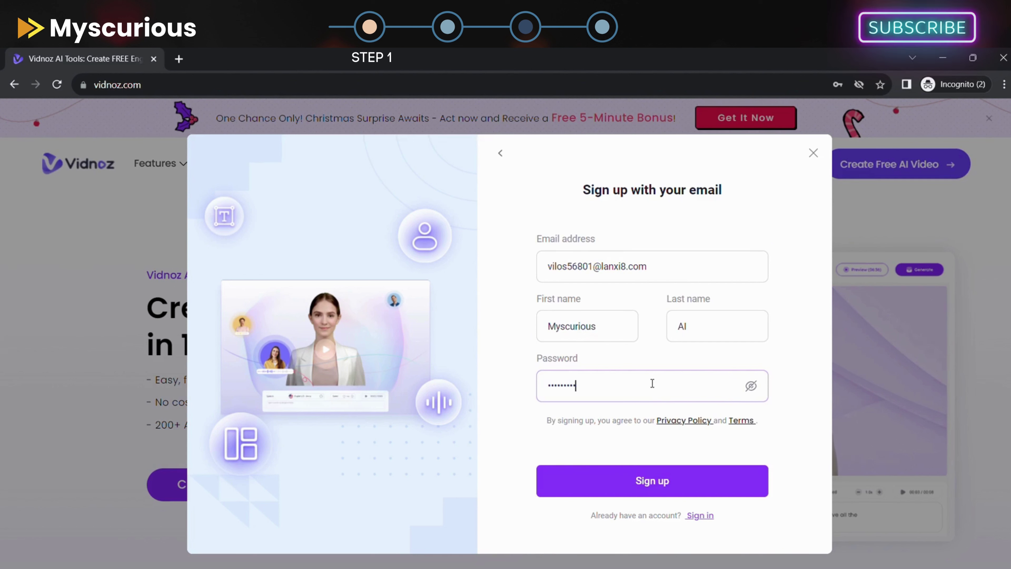
left_click(663, 483)
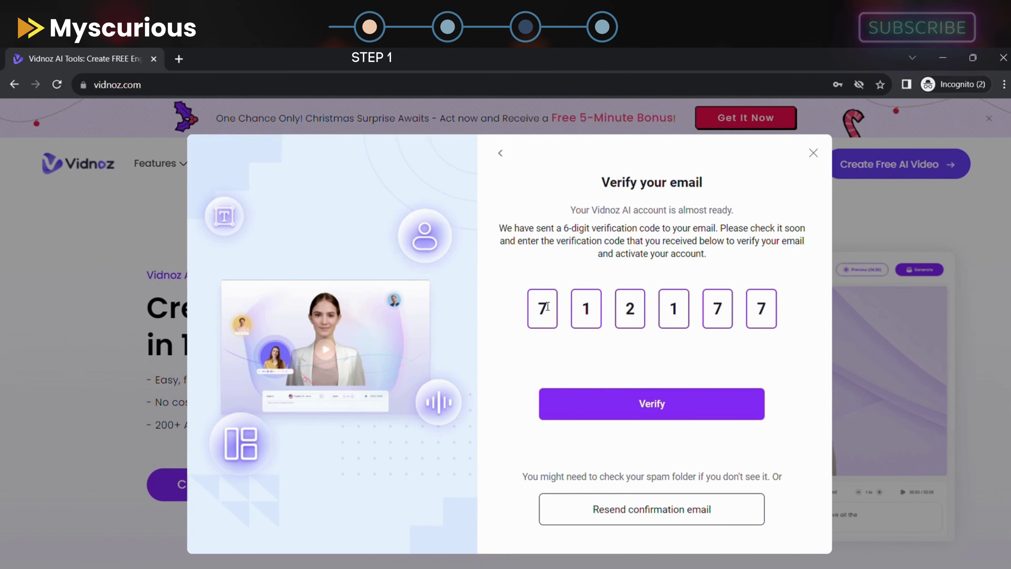
left_click(605, 413)
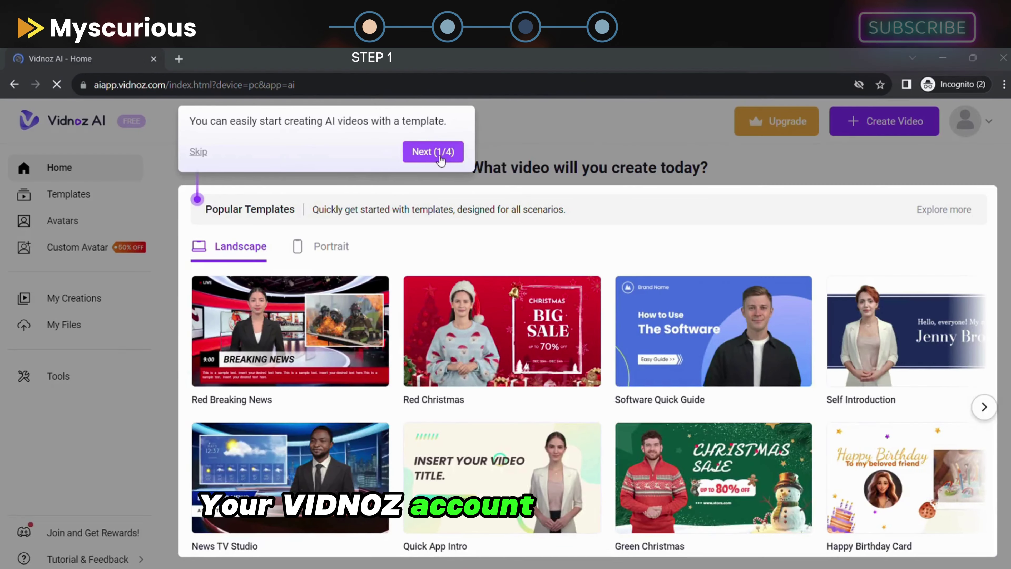
left_click(431, 152)
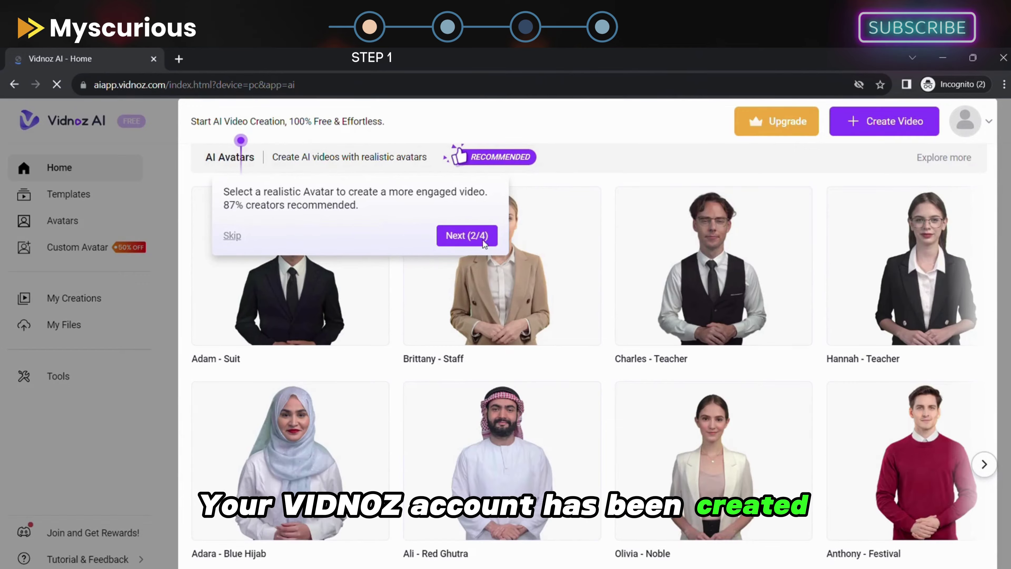
Finish the introductory app tour and look over the subscription plans
left_click(467, 236)
left_click(434, 199)
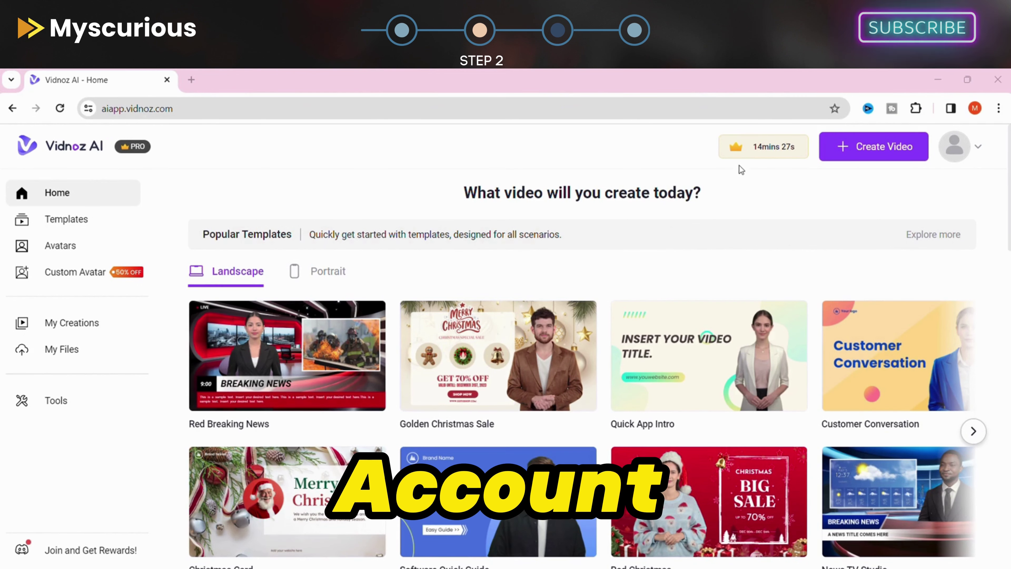
left_click(751, 155)
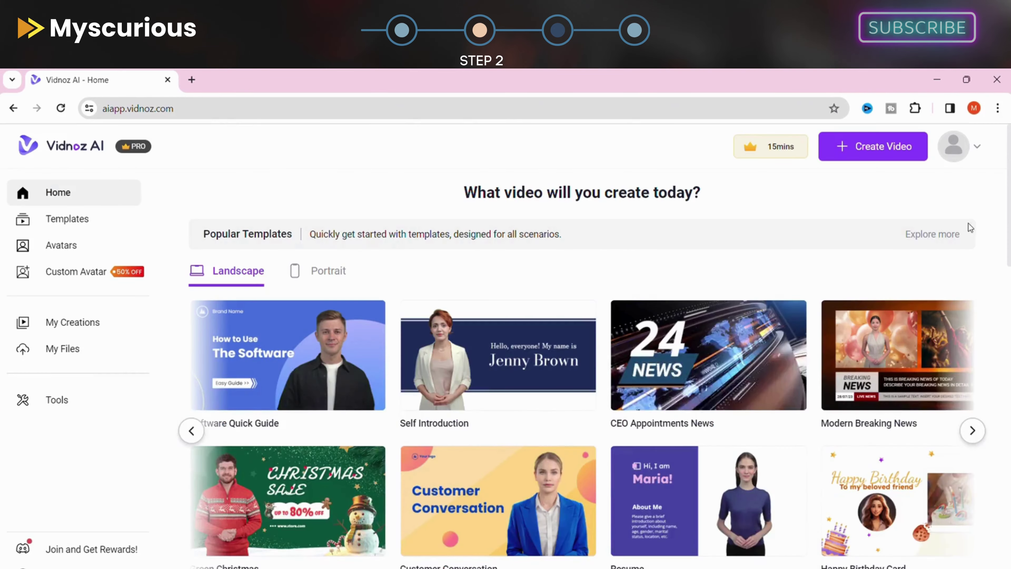
scroll(746, 310, "down", 5)
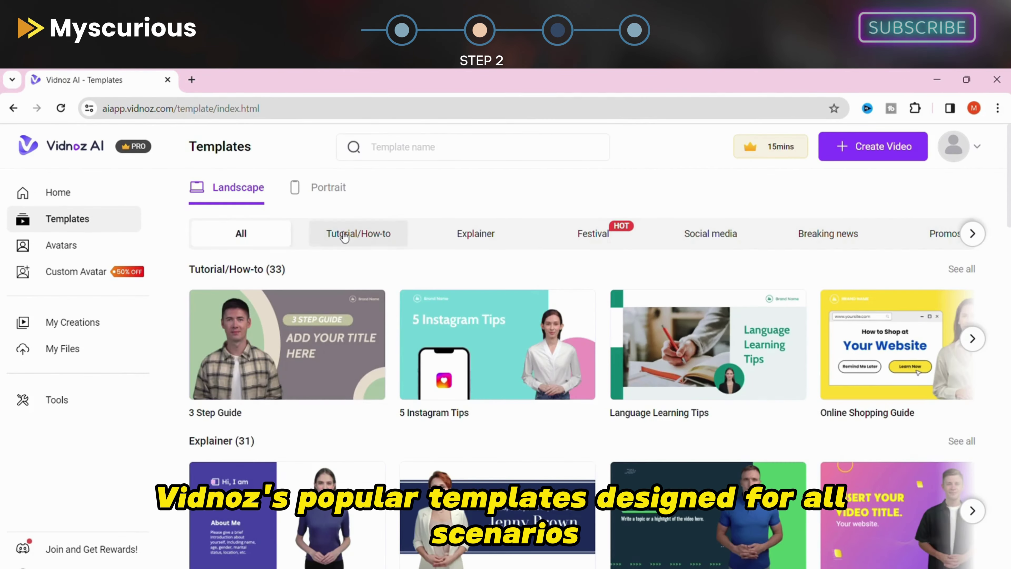
Browse Explainer, Festival, Promos and Other templates, then portrait-format Health & Medical templates
left_click(344, 235)
left_click(456, 239)
left_click(593, 234)
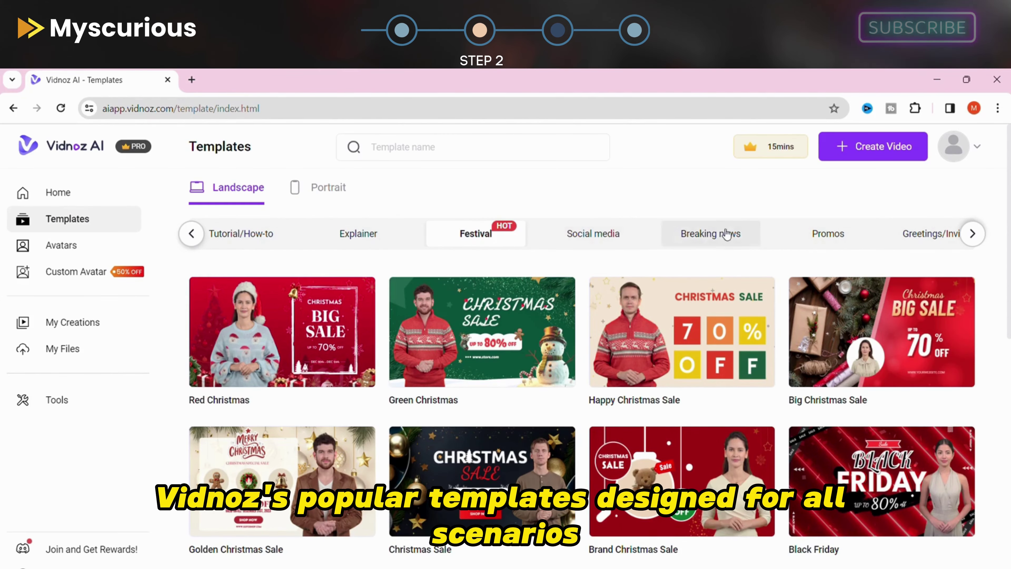
left_click(794, 237)
left_click(972, 234)
left_click(971, 238)
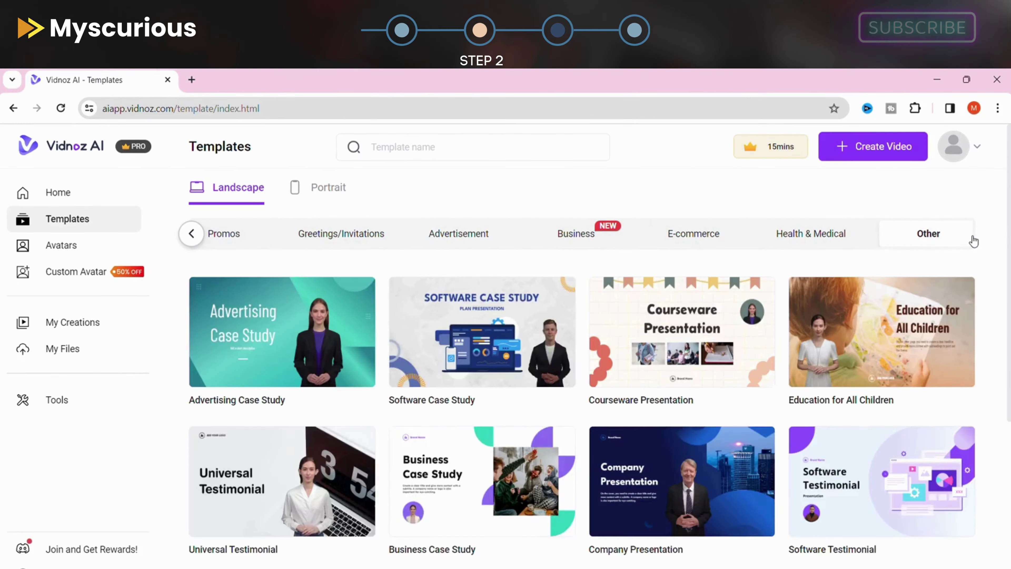
left_click(320, 194)
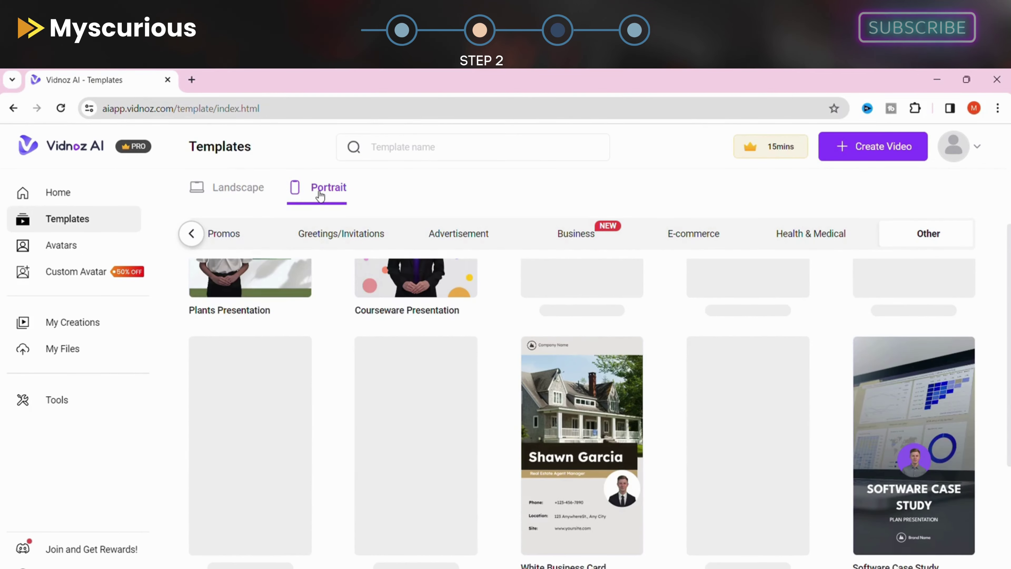
left_click(811, 233)
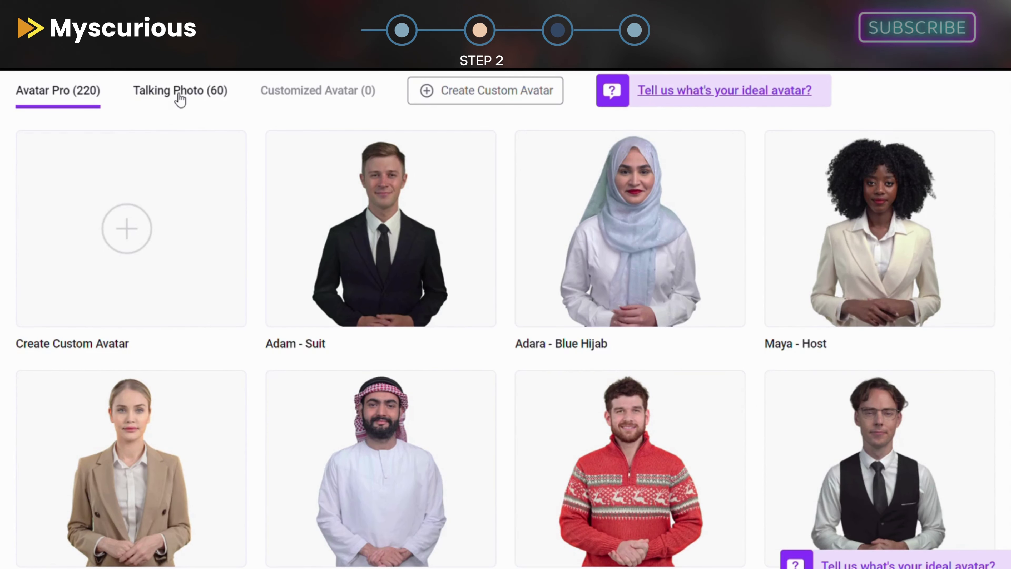
Check the Talking Photo avatars, then preview Olivia - Noble and create a video with her
left_click(181, 94)
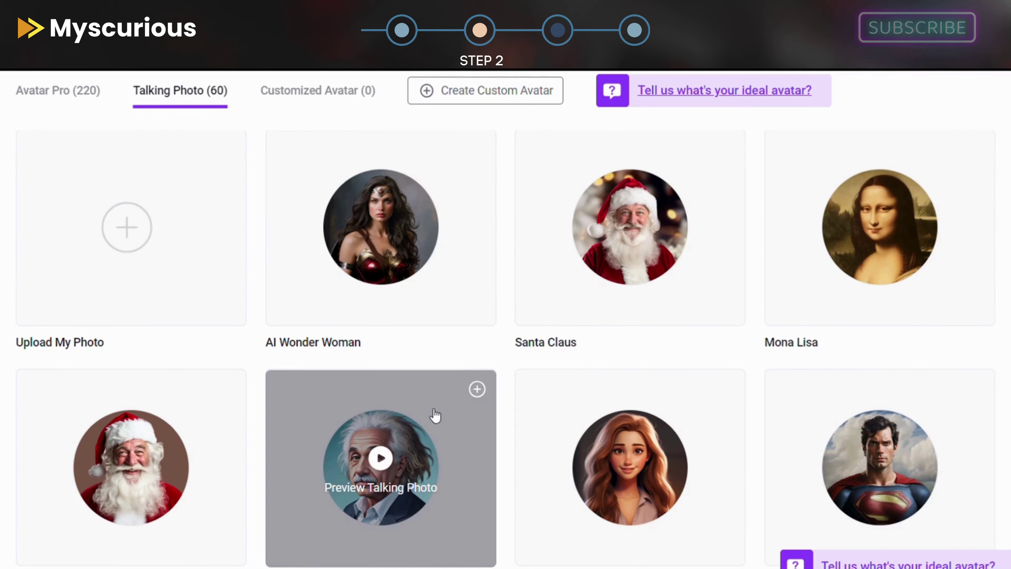
scroll(458, 390, "down", 10)
scroll(457, 389, "down", 20)
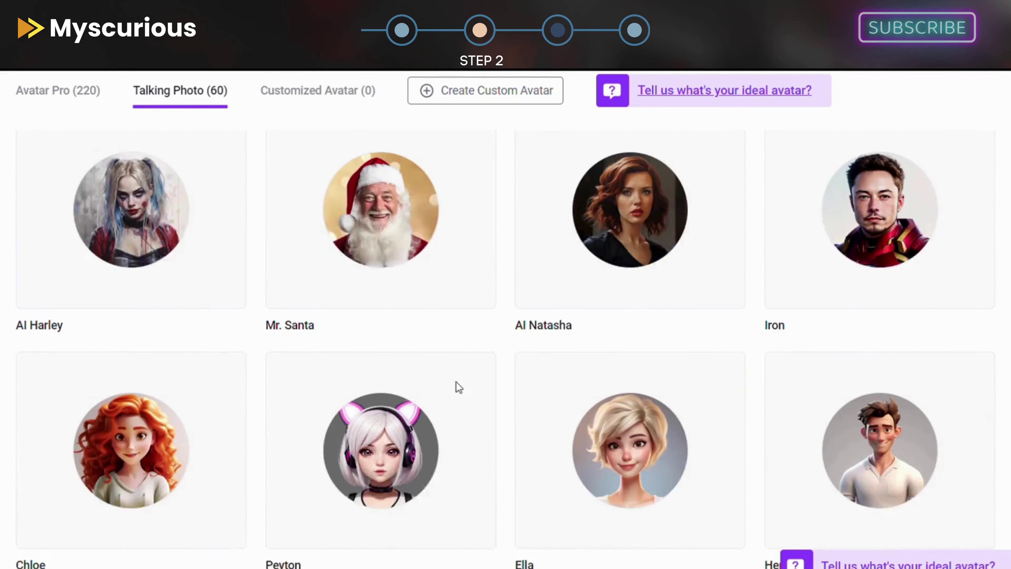
scroll(458, 387, "down", 15)
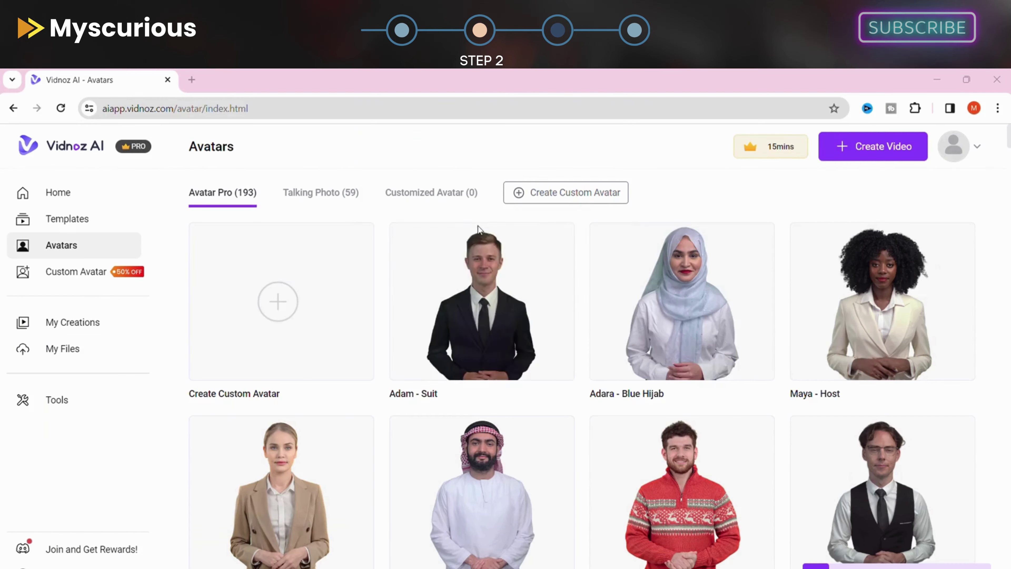
scroll(607, 389, "down", 5)
scroll(608, 389, "down", 2)
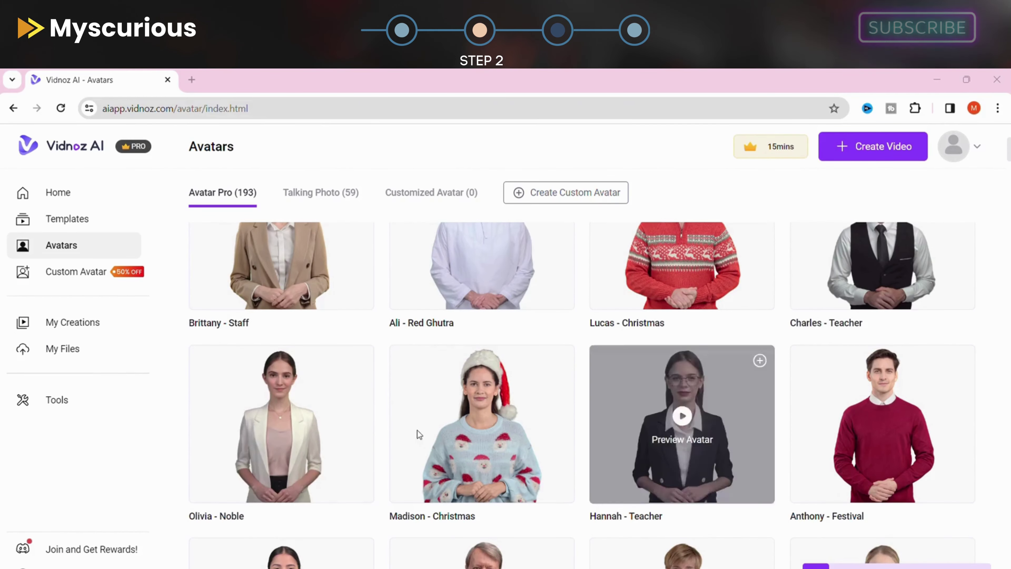
mouse_move(281, 468)
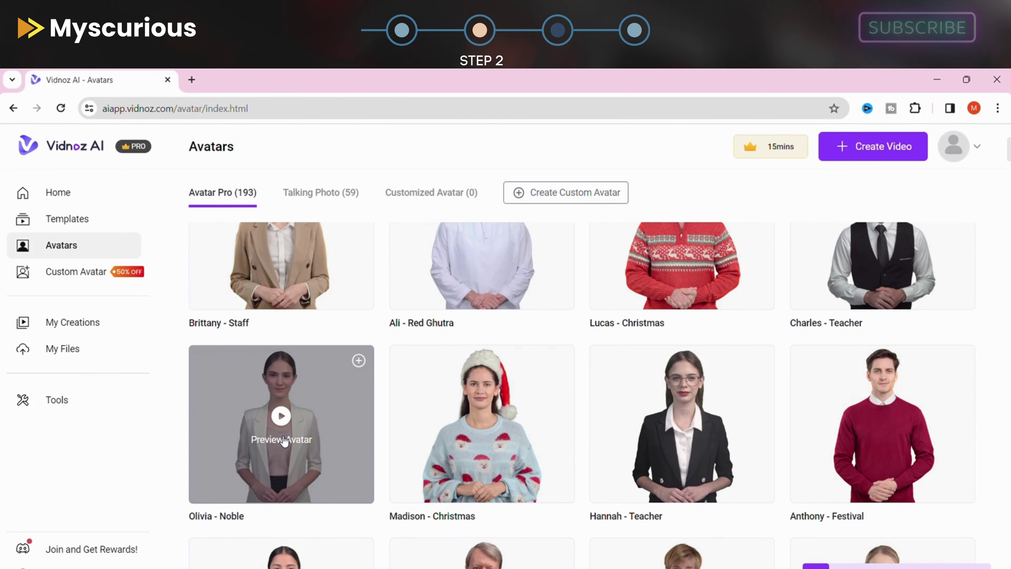
left_click(282, 440)
left_click(414, 531)
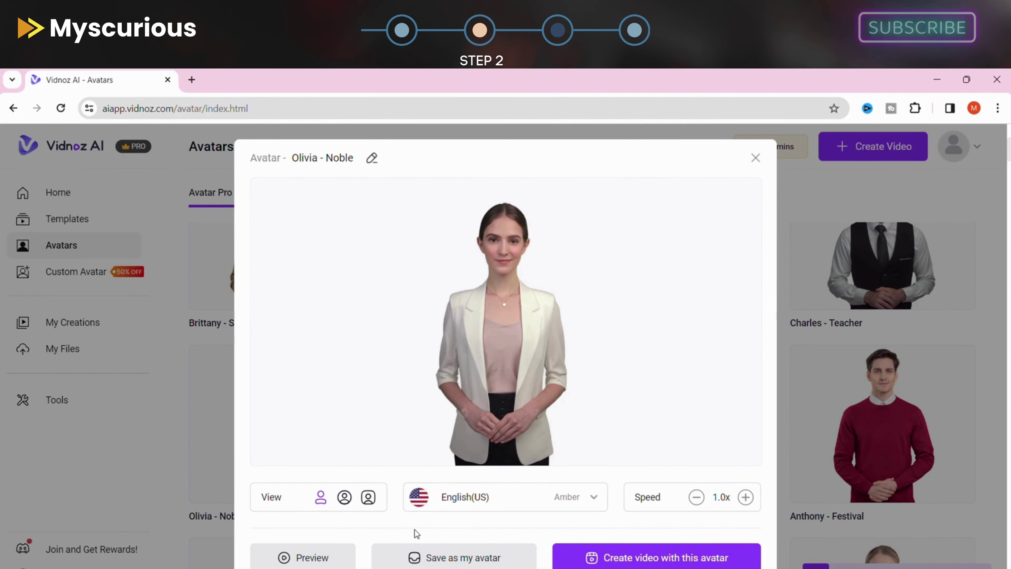
mouse_move(621, 561)
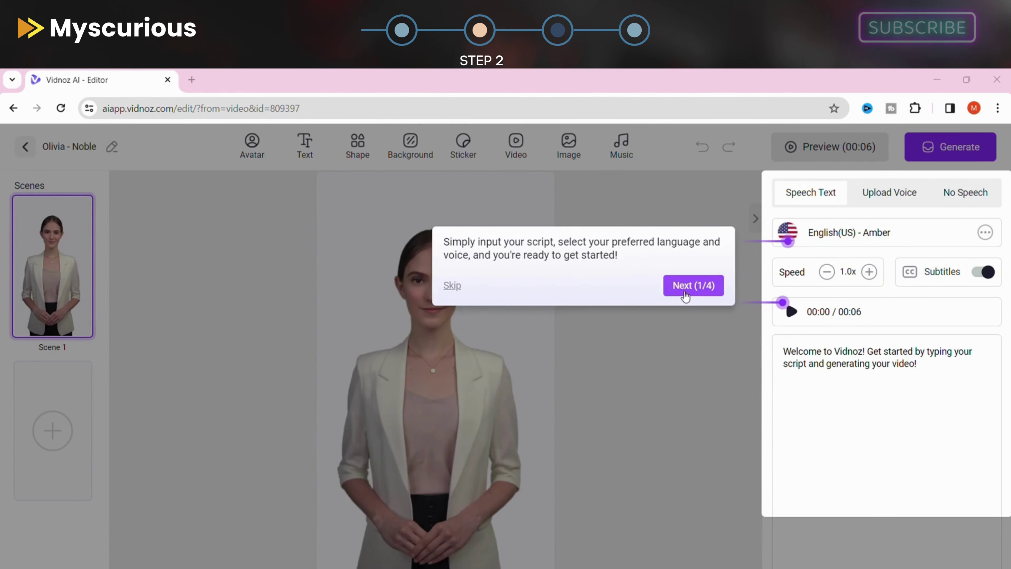
Skip the editor tour and replace the welcome text with the pasted 2024 extra-cash script
left_click(694, 287)
left_click(574, 255)
left_click(390, 250)
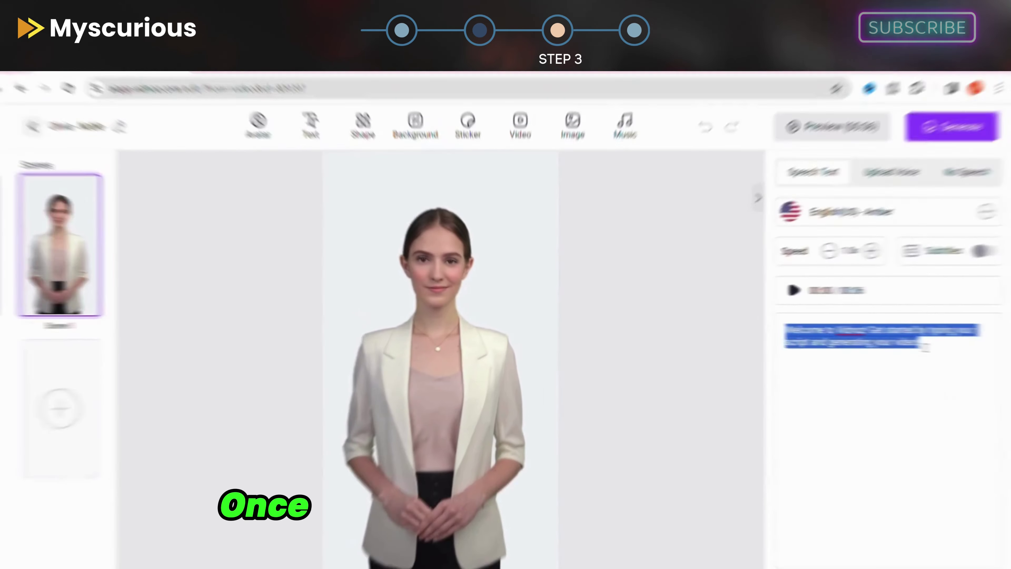
key("BackSpace")
type("Hey YouTube fam! Want to make some extra cash online in 2024? Forget pyramid schemes and dodgy surveys. I'm dropping 5 legit ways to turn your internet skills into cold, hard dough!")
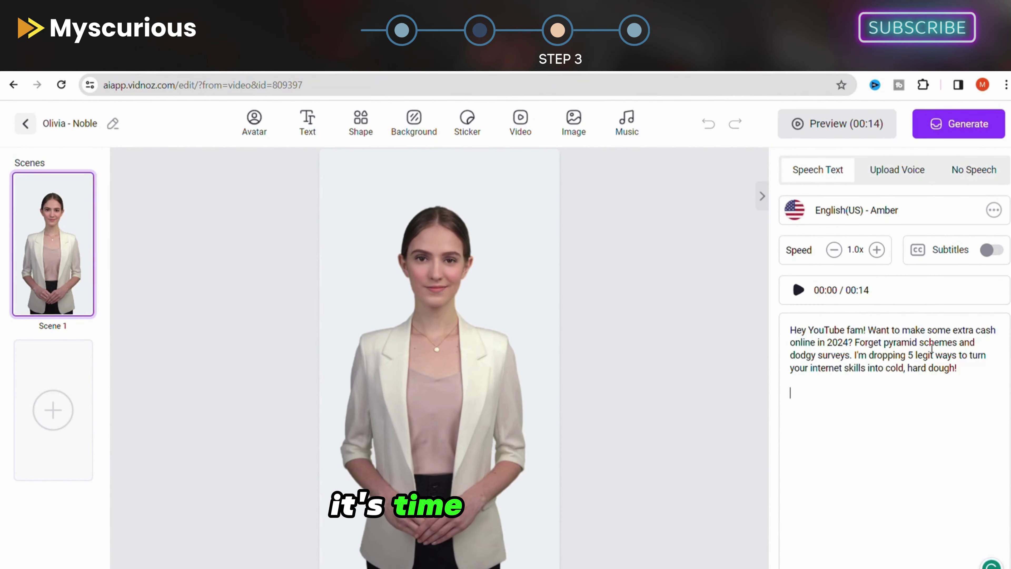
left_click(921, 394)
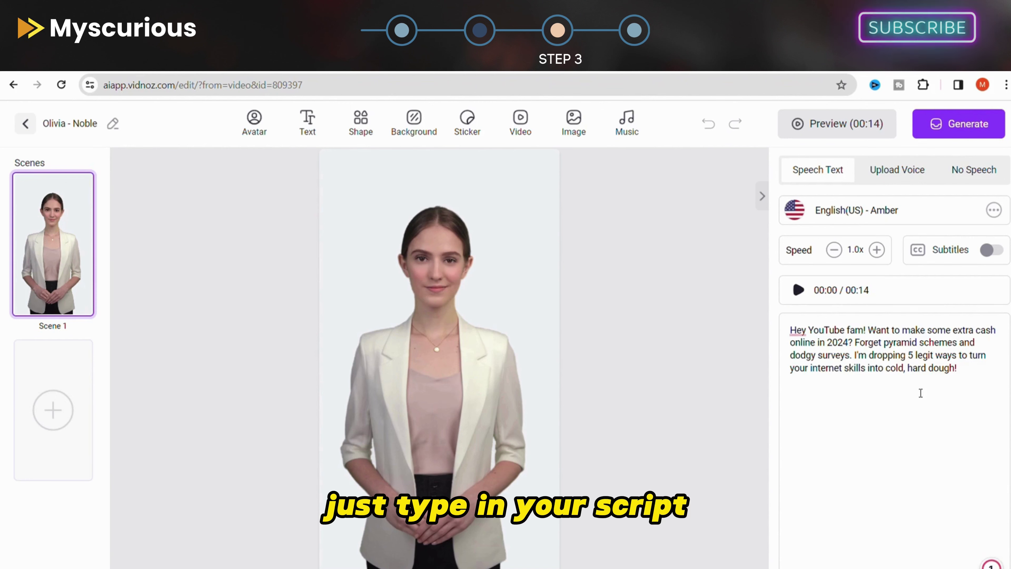
Switch the narrator voice from Amber to English(US) - Sara and show the Upload Voice options
left_click(905, 215)
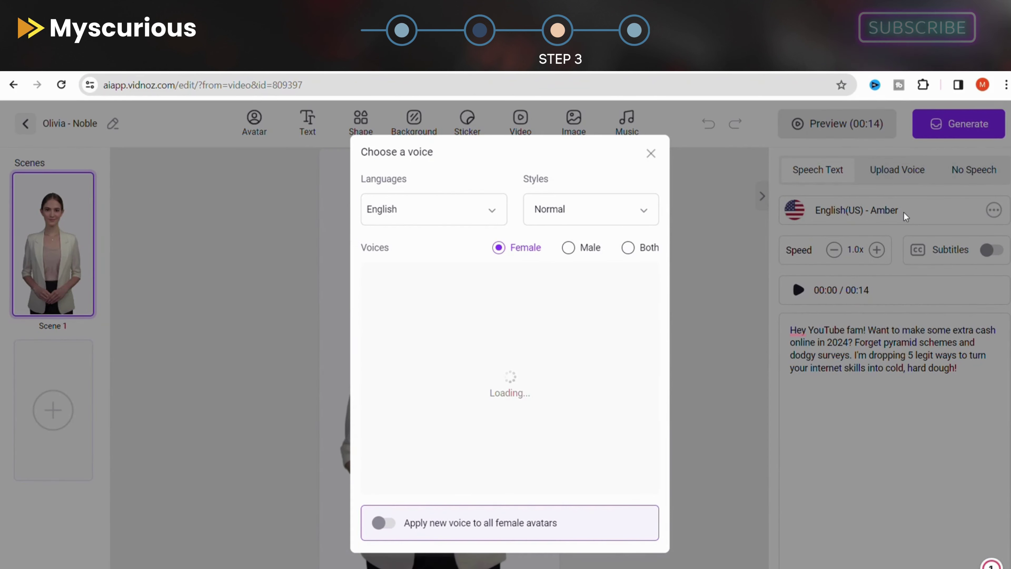
scroll(640, 310, "down", 8)
scroll(648, 307, "down", 2)
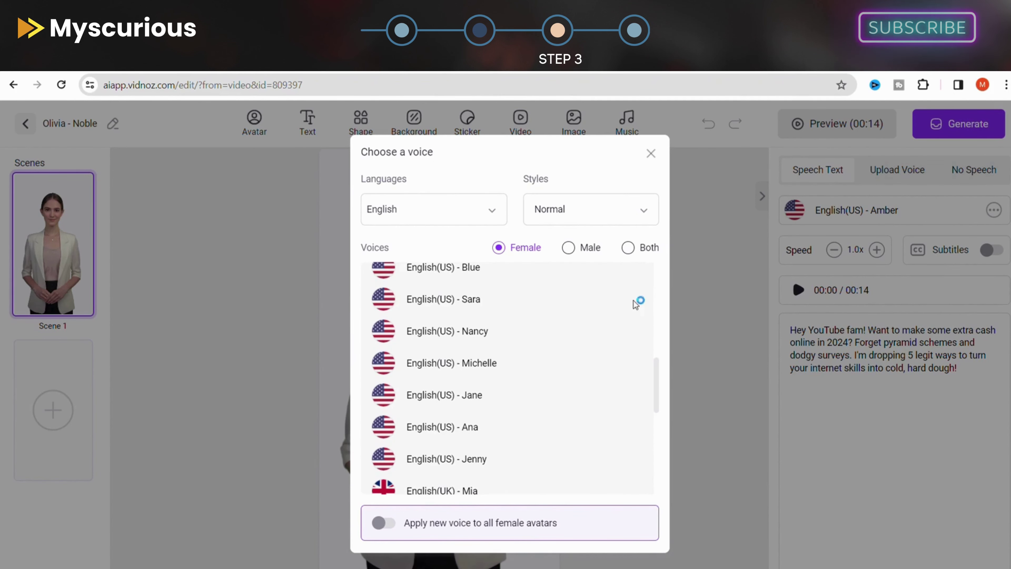
left_click(623, 299)
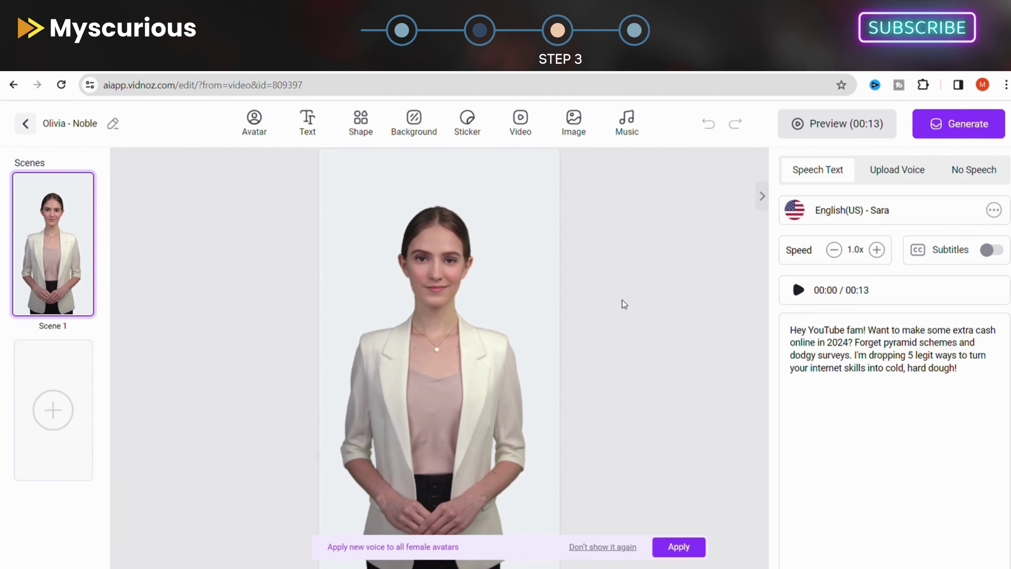
left_click(910, 184)
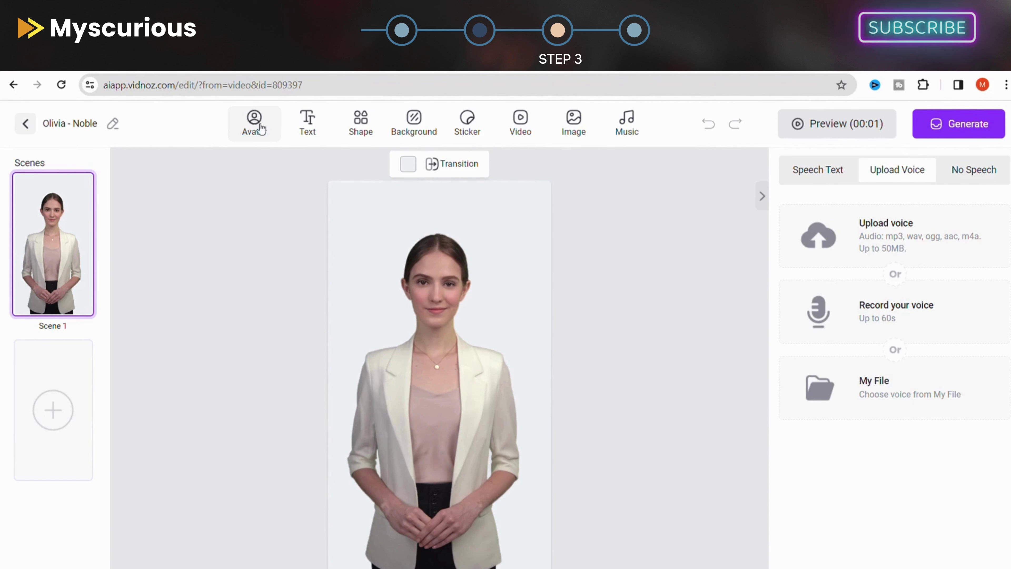
Crop the avatar to a circle head, moving it lower and shrinking it
left_click(438, 317)
left_click(336, 166)
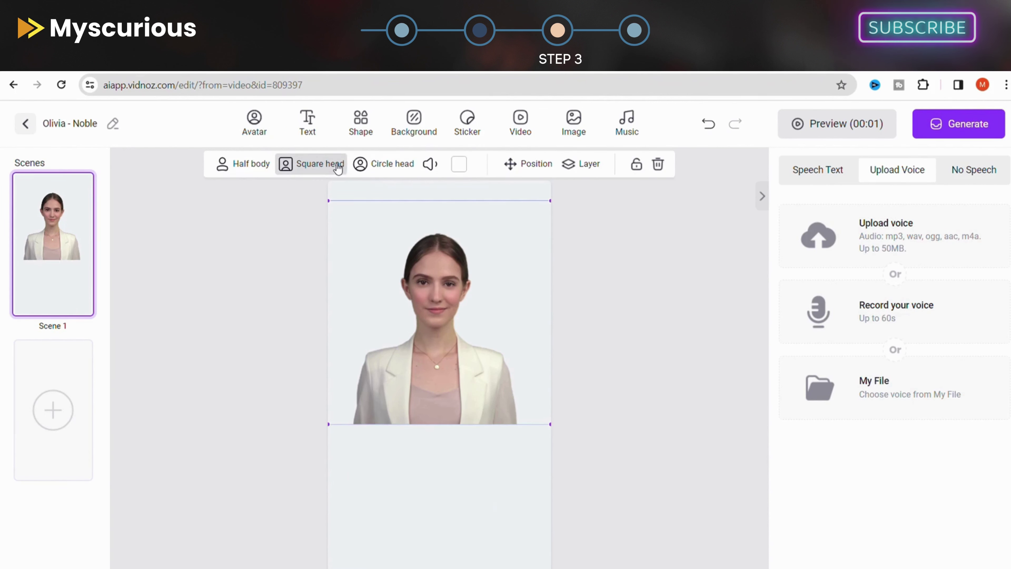
left_click(397, 173)
left_click_drag(407, 353, 422, 430)
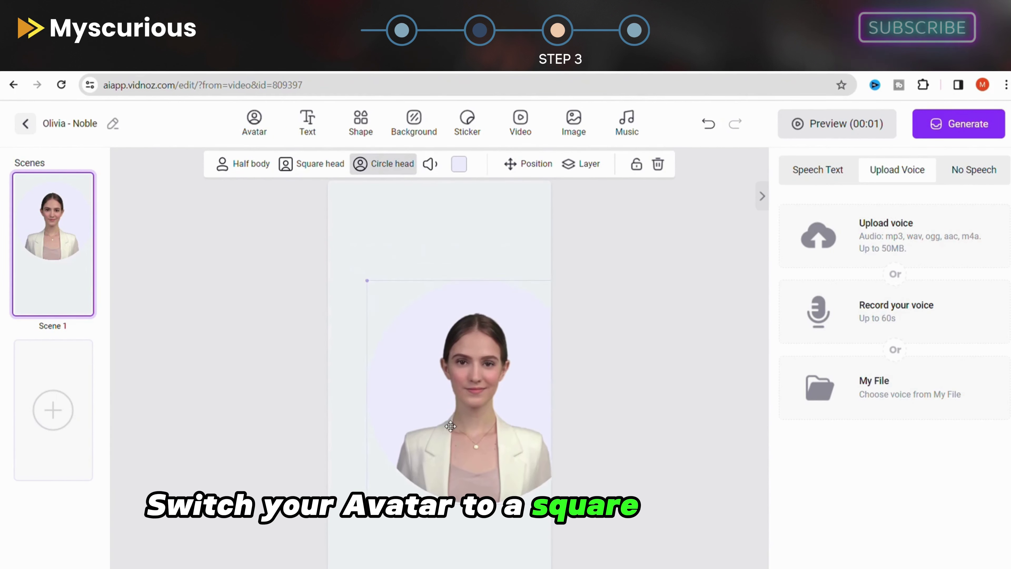
left_click_drag(336, 300, 367, 315)
Try red, black and magenta circle backgrounds, settle on purple, then bring up the shapes gallery
left_click(459, 164)
left_click(559, 371)
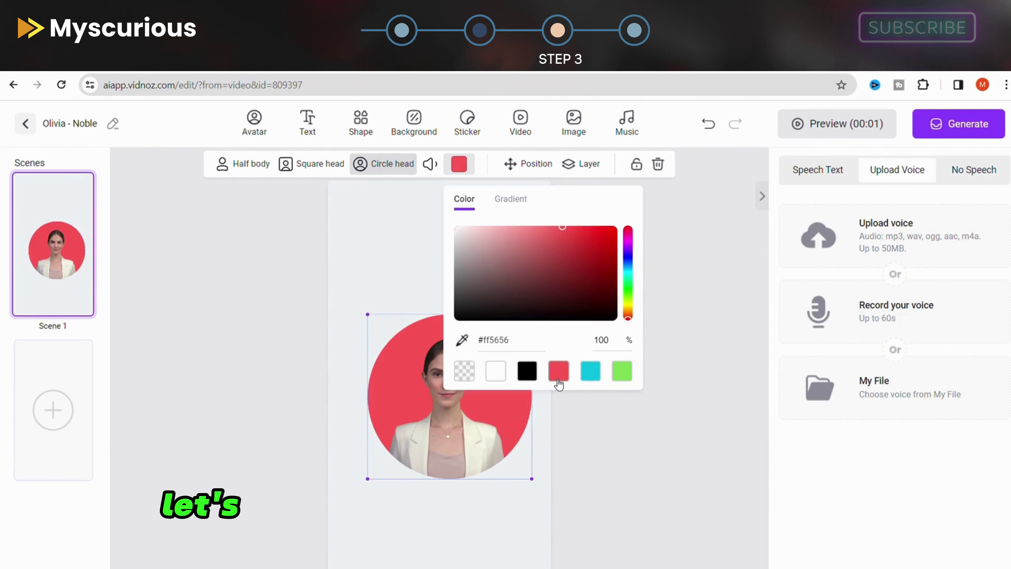
left_click(527, 370)
left_click(602, 234)
left_click_drag(628, 230, 628, 249)
left_click(536, 413)
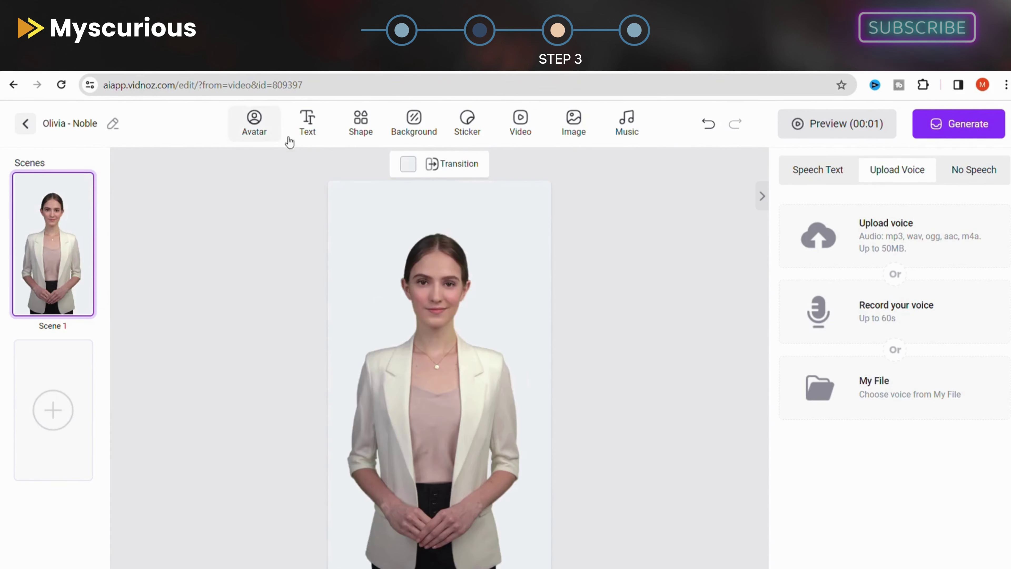
left_click(361, 123)
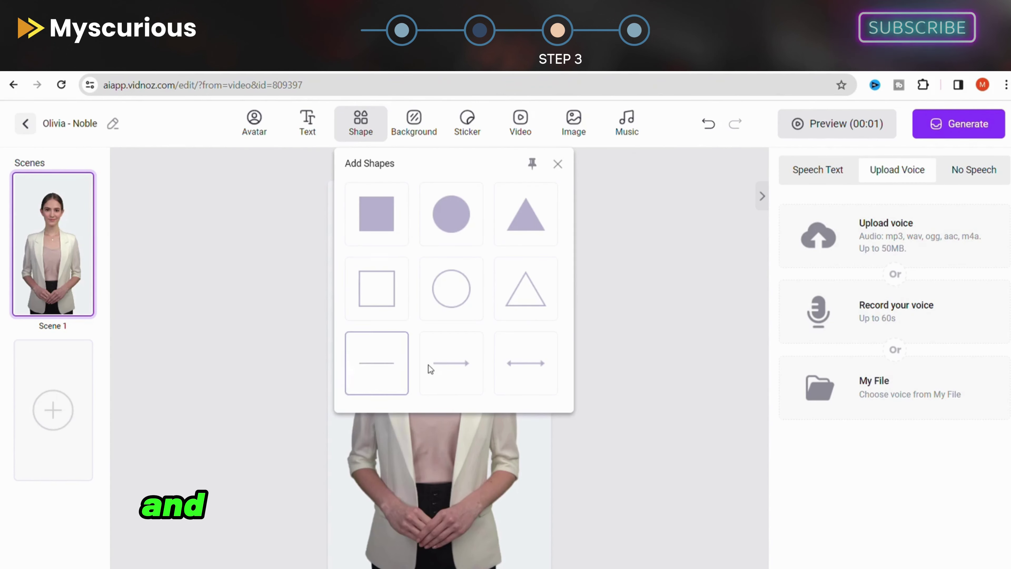
Apply the blue neon grid image from the Technology stock backgrounds
left_click(414, 124)
scroll(767, 413, "down", 5)
left_click(456, 229)
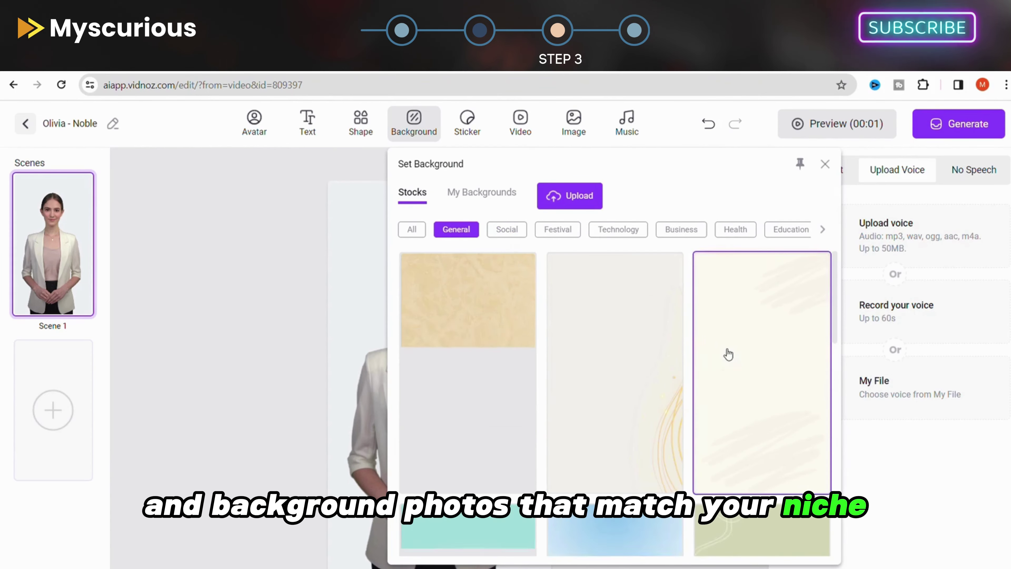
scroll(727, 354, "down", 3)
left_click(618, 229)
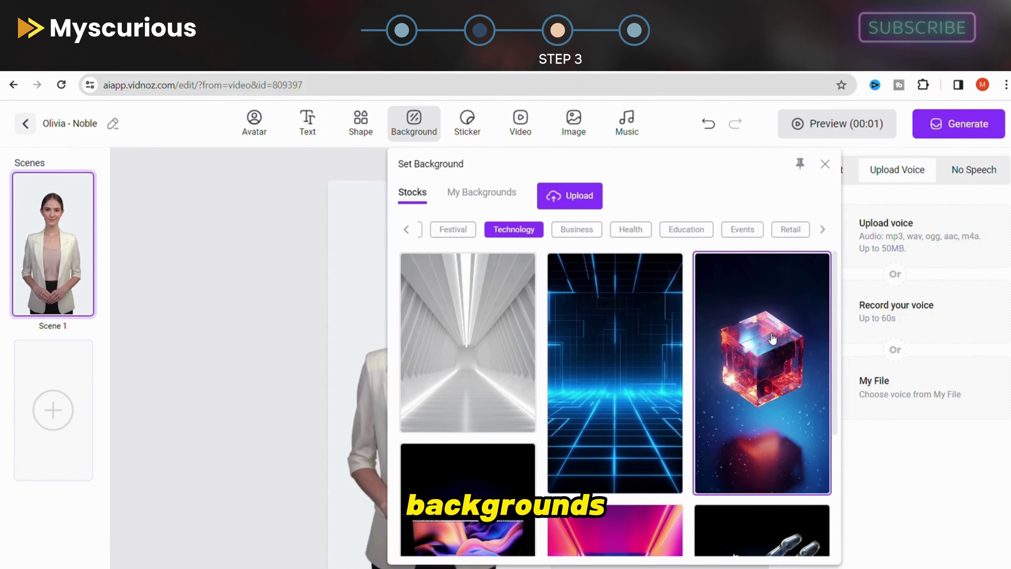
left_click(598, 338)
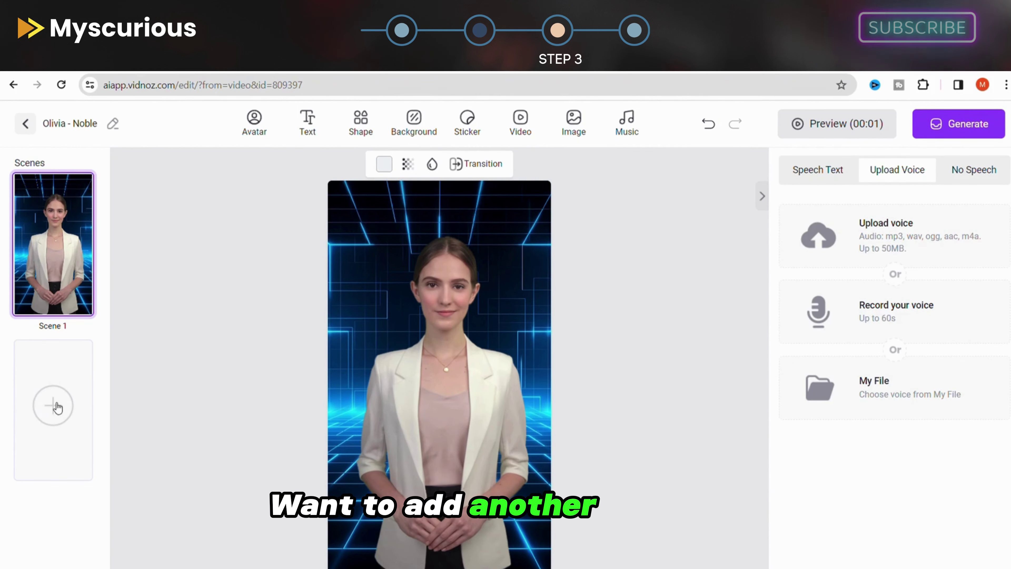
Add the red SUBSCRIBE sticker, drag it to the lower right, and open the stock videos
left_click(458, 136)
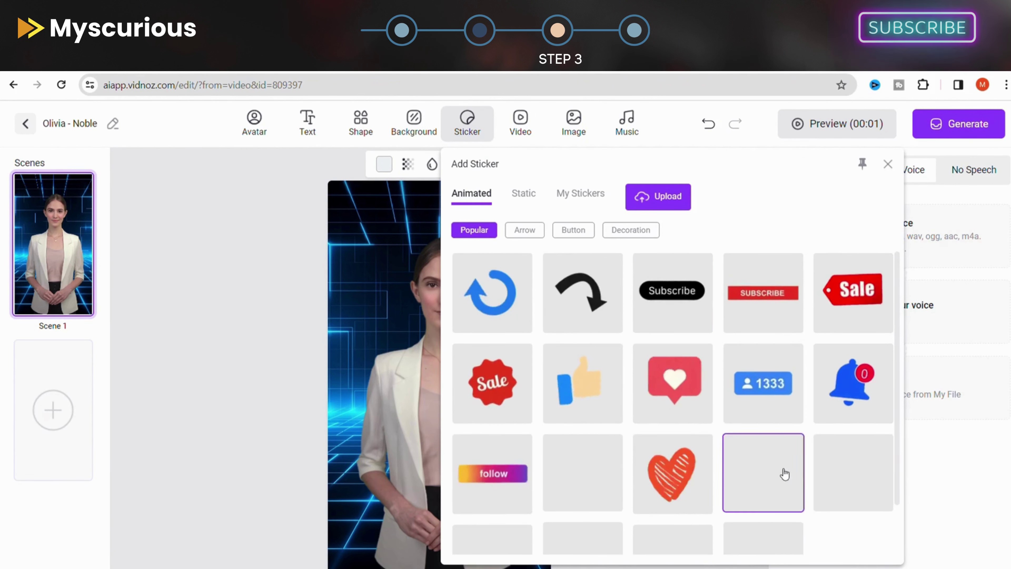
mouse_move(897, 317)
left_mouse_down()
mouse_move(897, 402)
mouse_move(898, 320)
left_mouse_up()
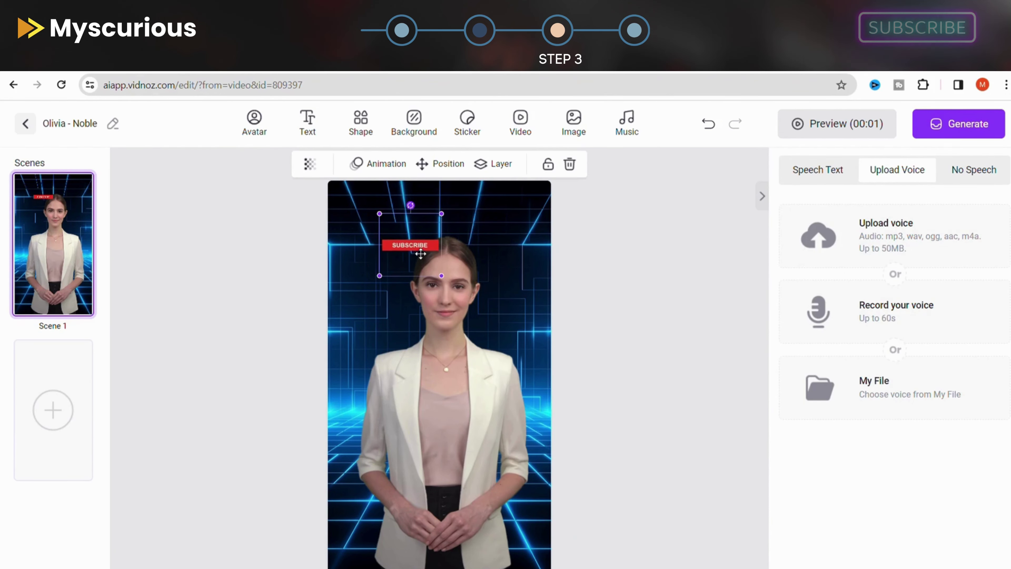
left_click(498, 211)
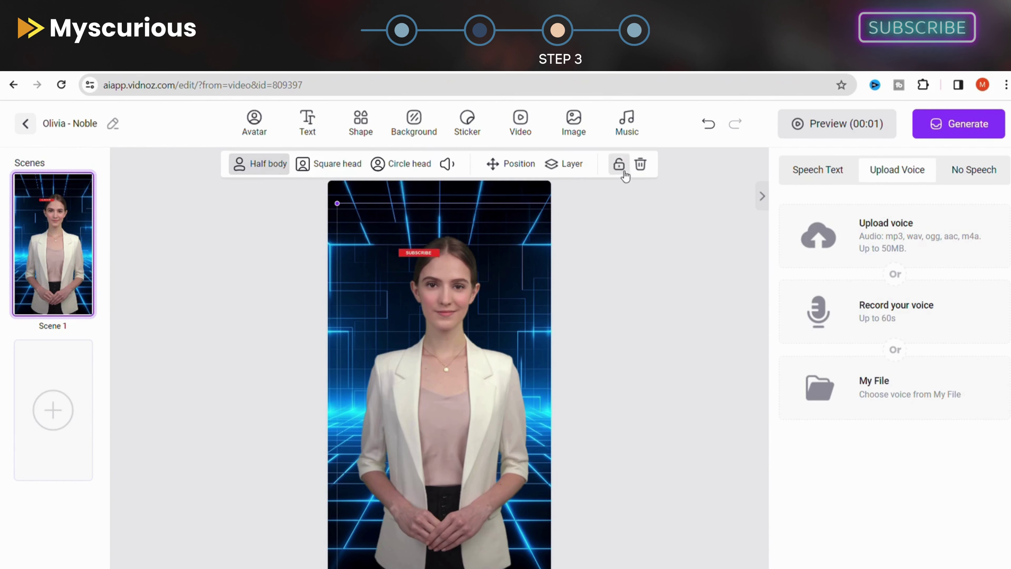
left_click_drag(409, 259, 518, 538)
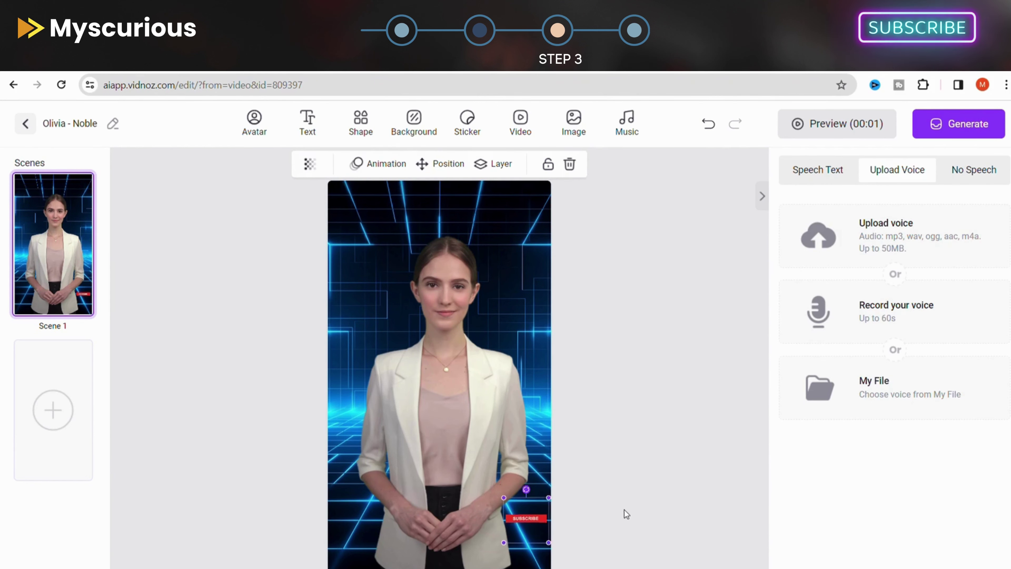
left_click(521, 122)
left_click(567, 192)
Browse Motion Backgrounds and VFX videos, then Small Business and Entrepreneur photos and icons
left_click(929, 229)
left_click(639, 228)
left_click(610, 229)
left_click(574, 121)
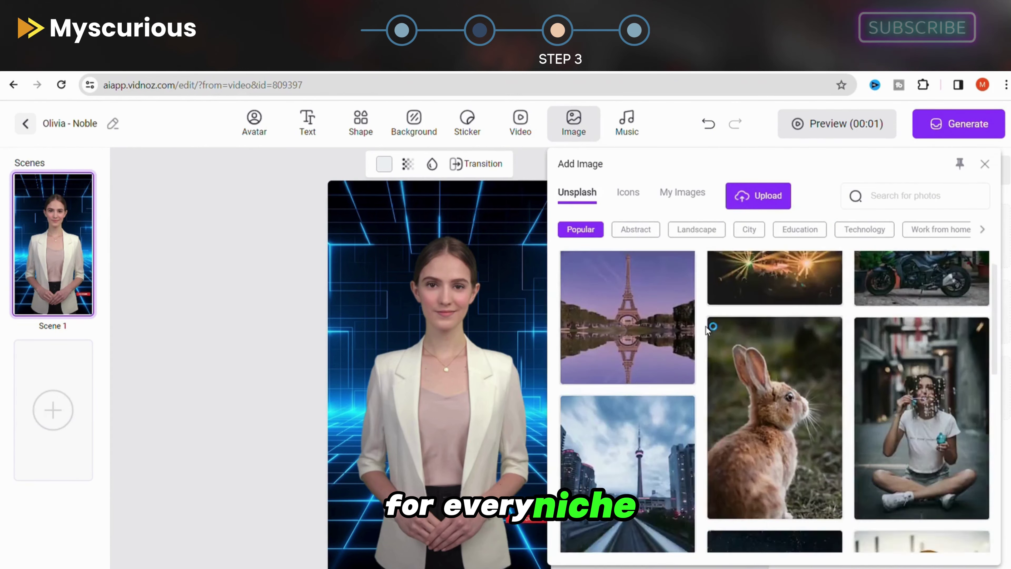
left_click(854, 229)
left_click(806, 229)
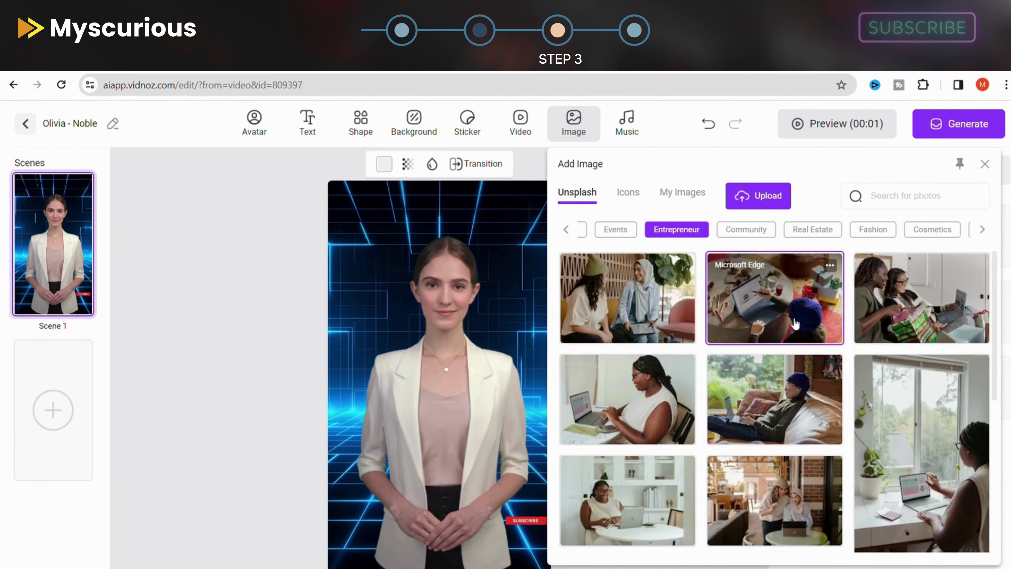
left_click(628, 192)
scroll(745, 351, "down", 6)
scroll(745, 354, "down", 3)
Browse Inspiring, Smooth and Angry music tracks and the scene transitions, closing both panels
left_click(638, 132)
left_click(727, 232)
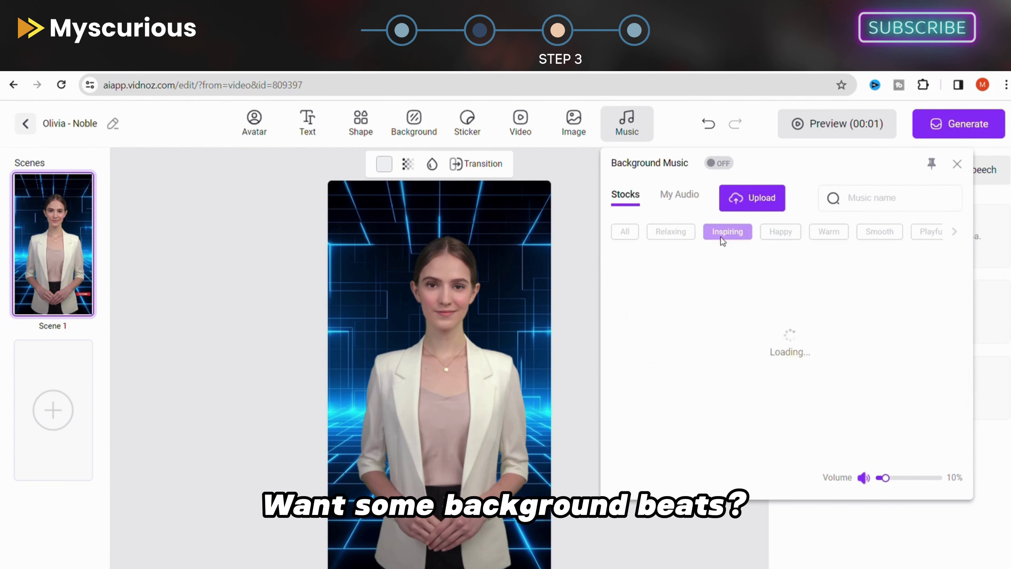
scroll(758, 294, "down", 4)
left_click(878, 231)
scroll(762, 304, "down", 3)
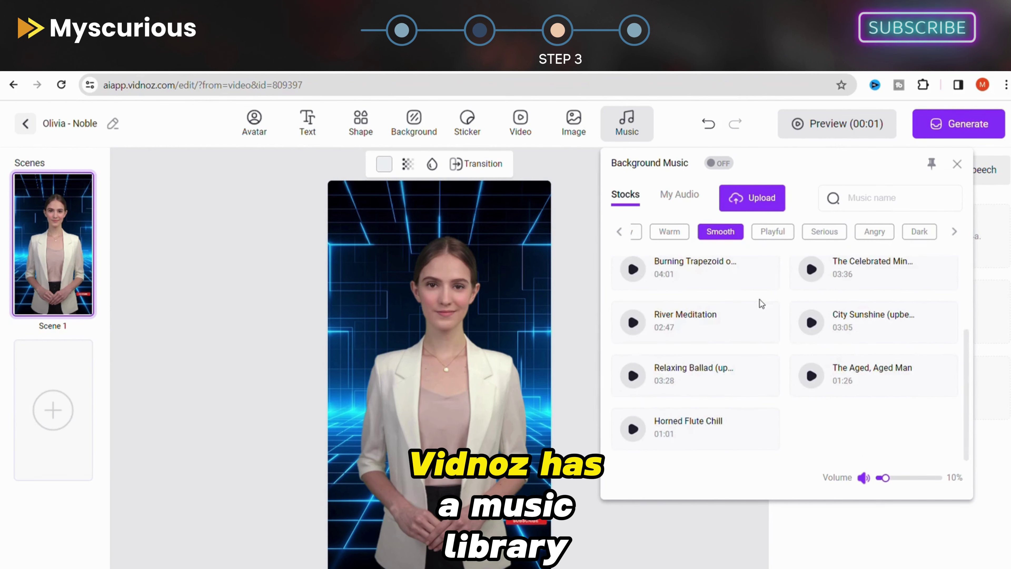
left_click(880, 233)
scroll(801, 273, "down", 1)
left_click(483, 190)
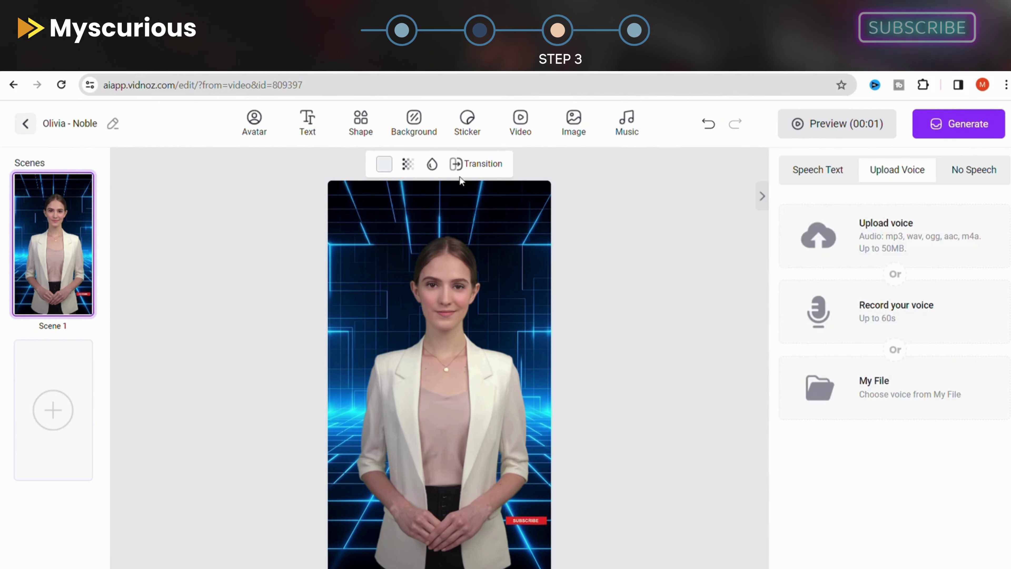
left_click(480, 166)
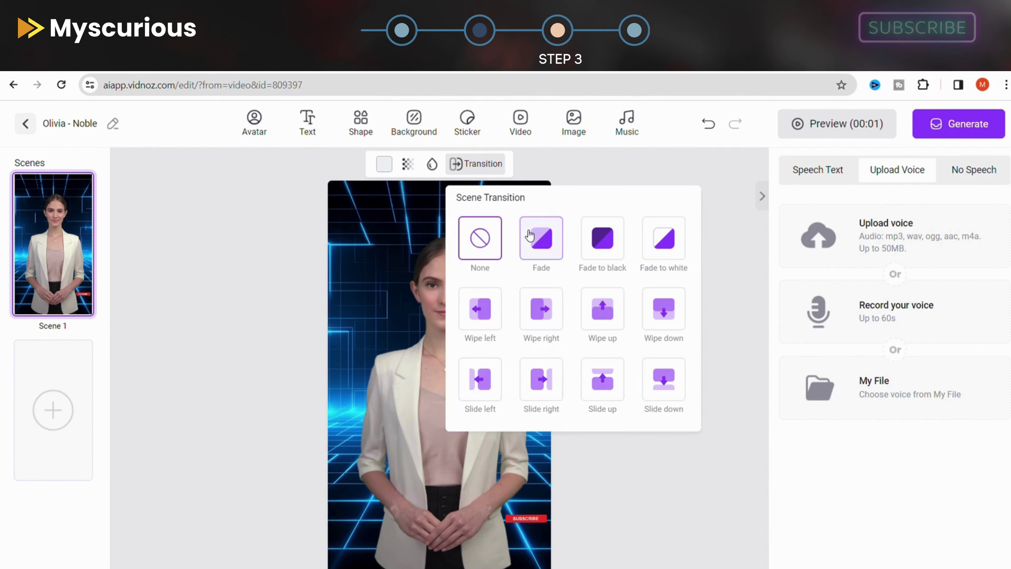
left_click(745, 276)
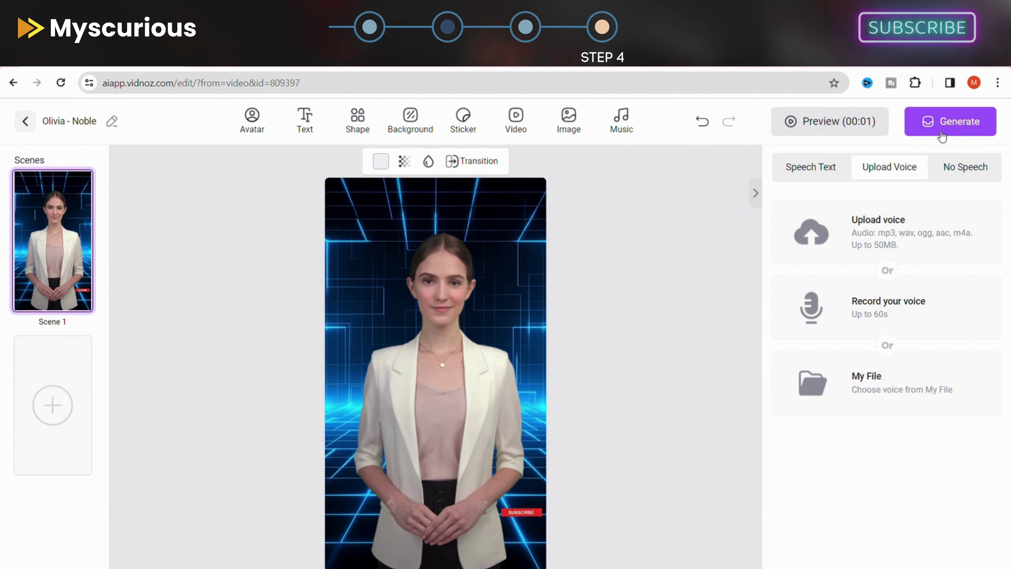
Generate the 00:16 Olivia - Noble video, download it at 720p, then reopen it in the editor
left_click(944, 134)
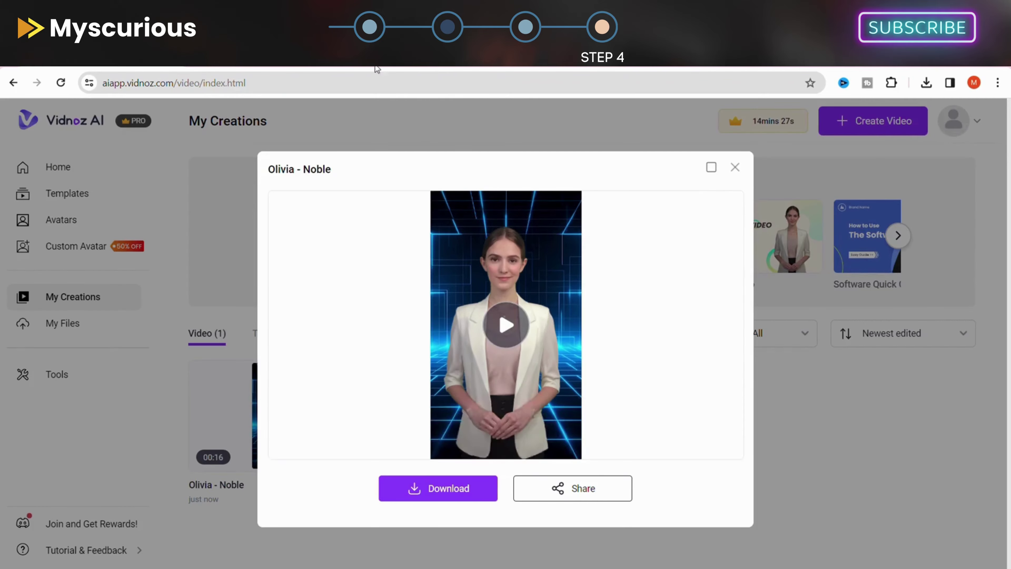
left_click(480, 491)
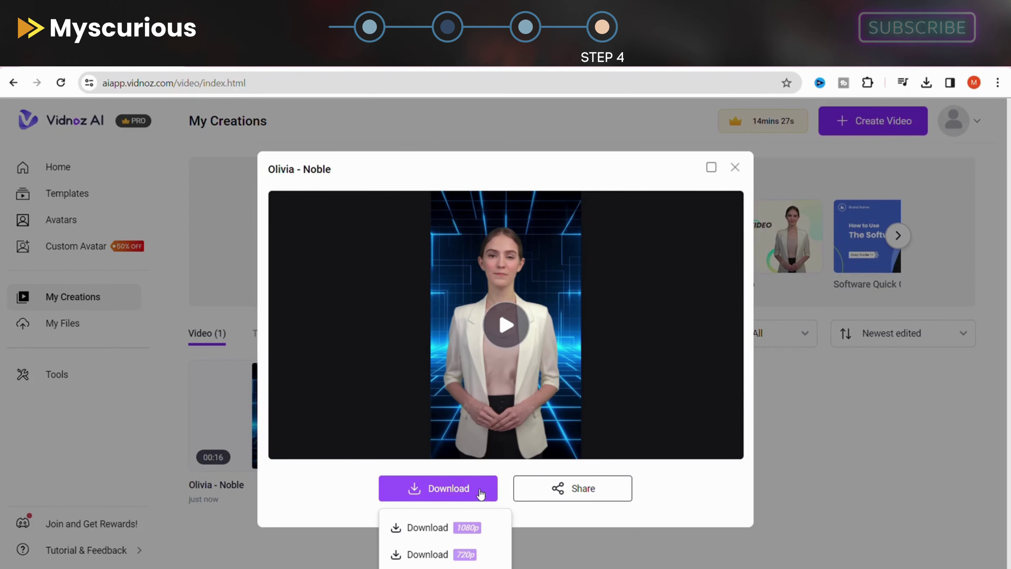
left_click(461, 556)
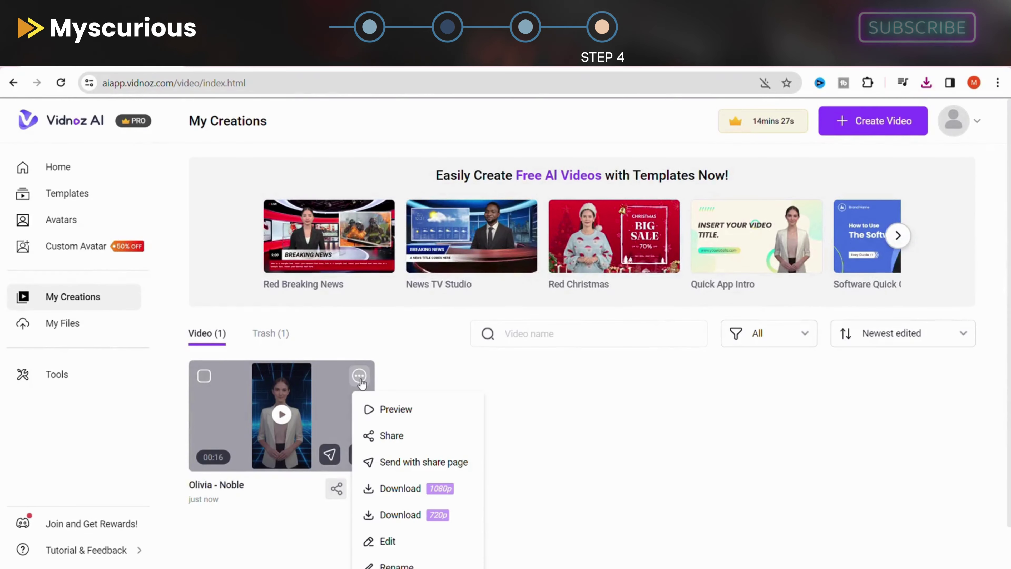
left_click(399, 534)
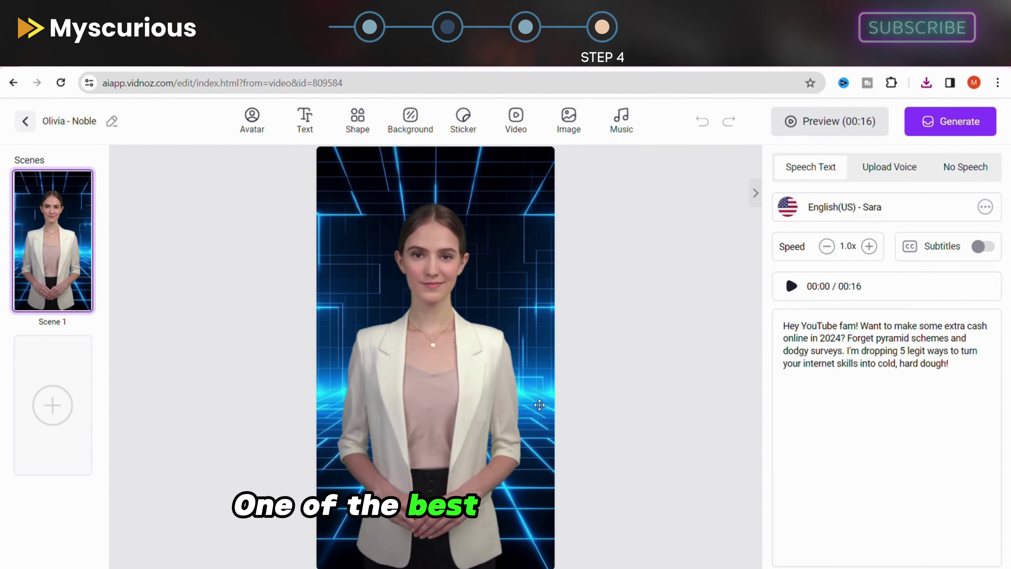
Switch on subtitles and set them to Carter One, then adjust their text colour and drop shadow
left_click(979, 248)
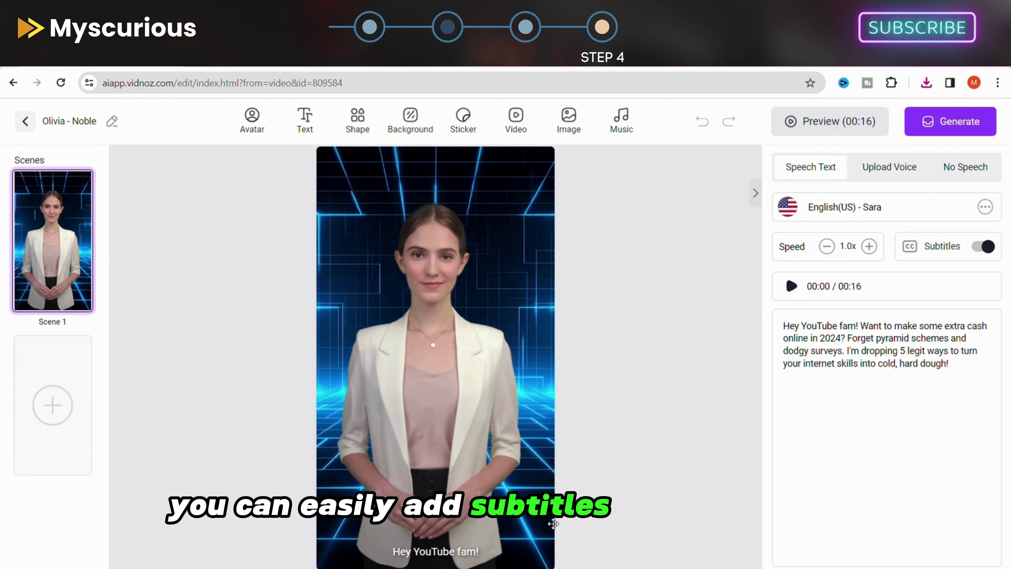
left_click(435, 552)
left_click(325, 167)
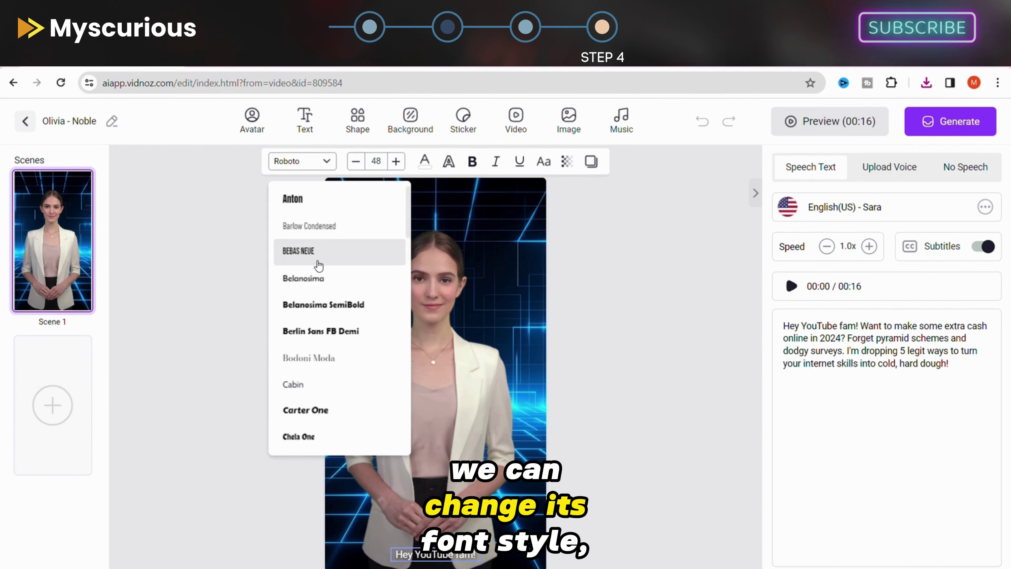
left_click(335, 414)
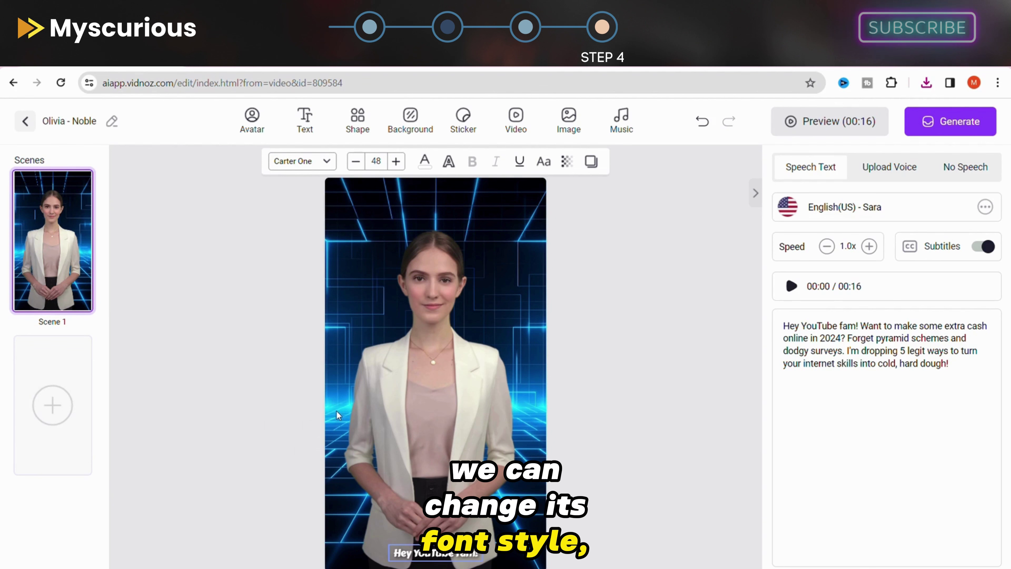
left_click(429, 165)
left_click(592, 167)
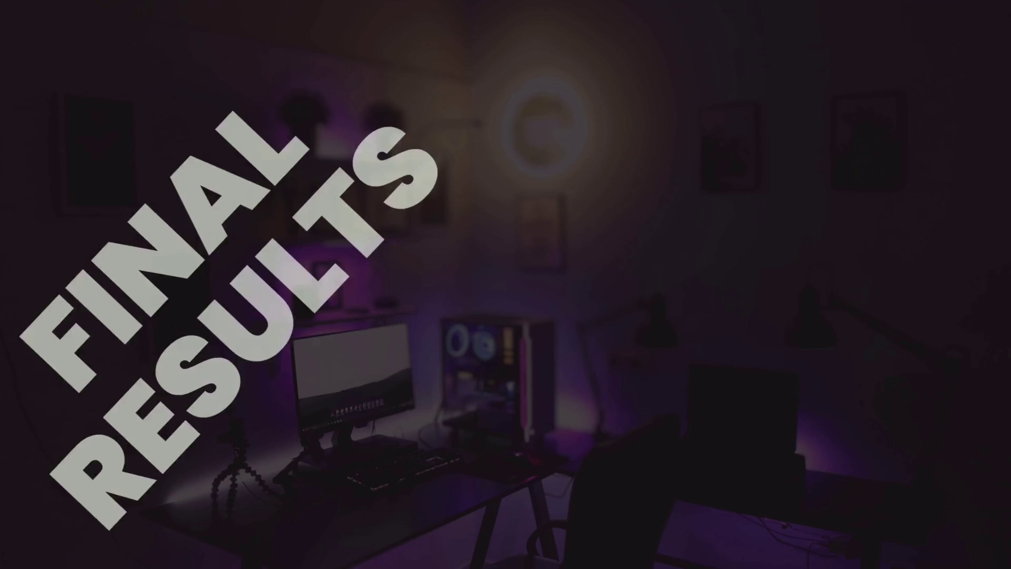